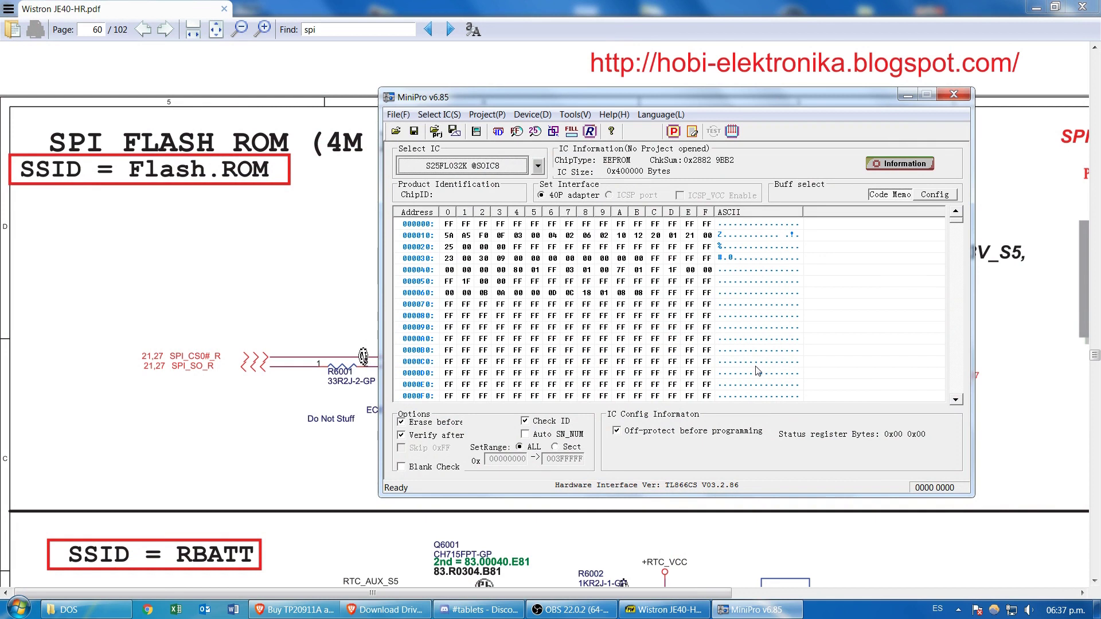
- Auto-detect the 8-pin 25-series flash chip and select WINBOND W25Q32BV as its model
{"action": "left_click", "coordinate": [535, 131]}
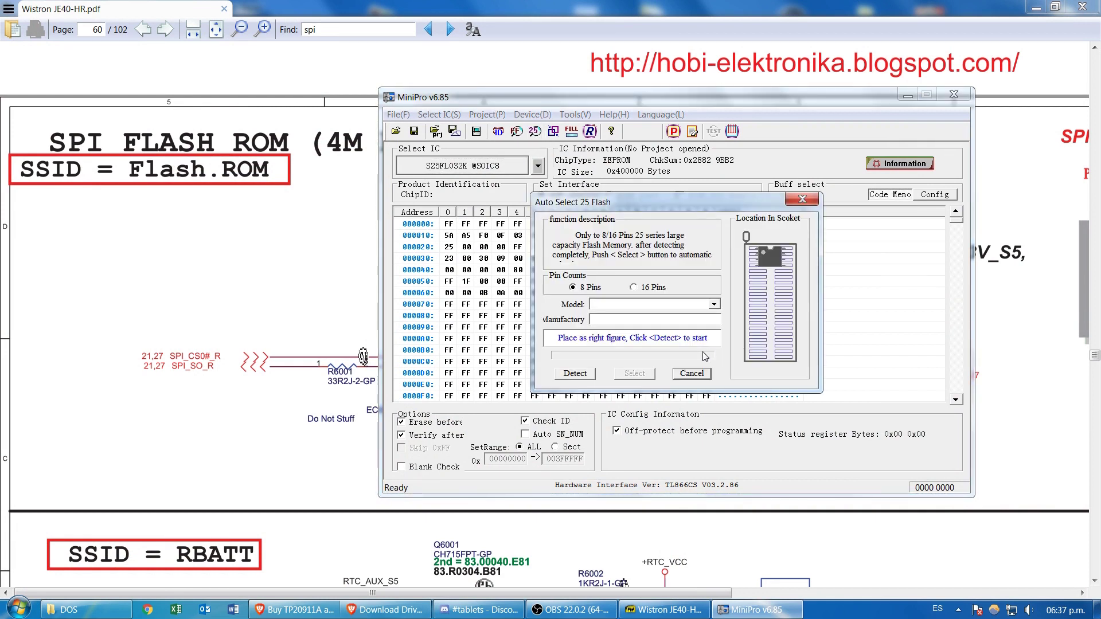
{"action": "left_click", "coordinate": [591, 374]}
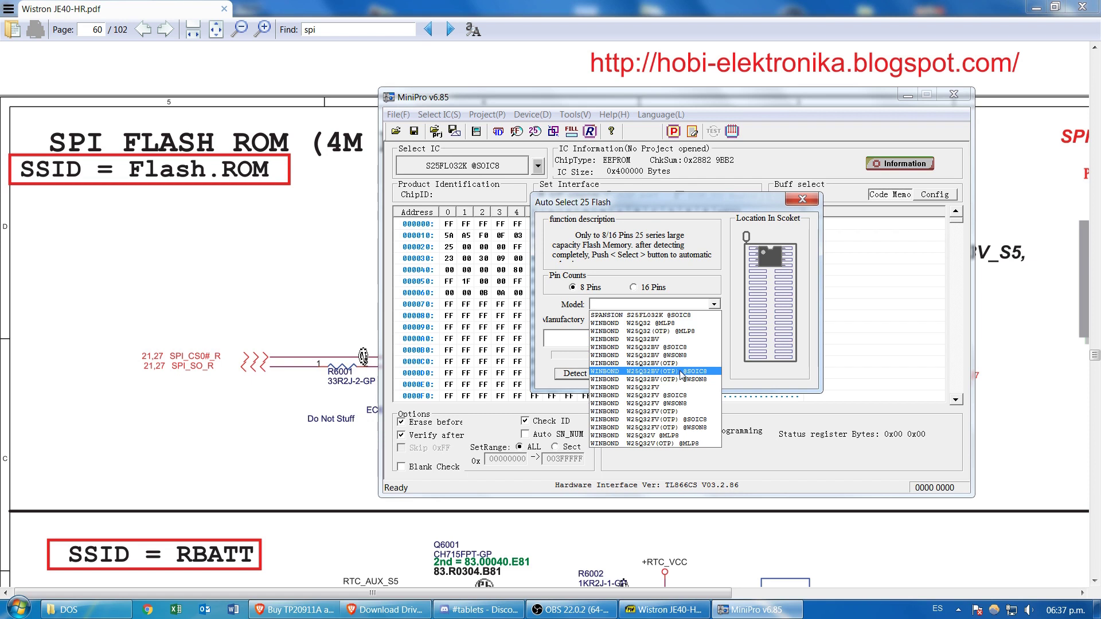
{"action": "left_click", "coordinate": [674, 339]}
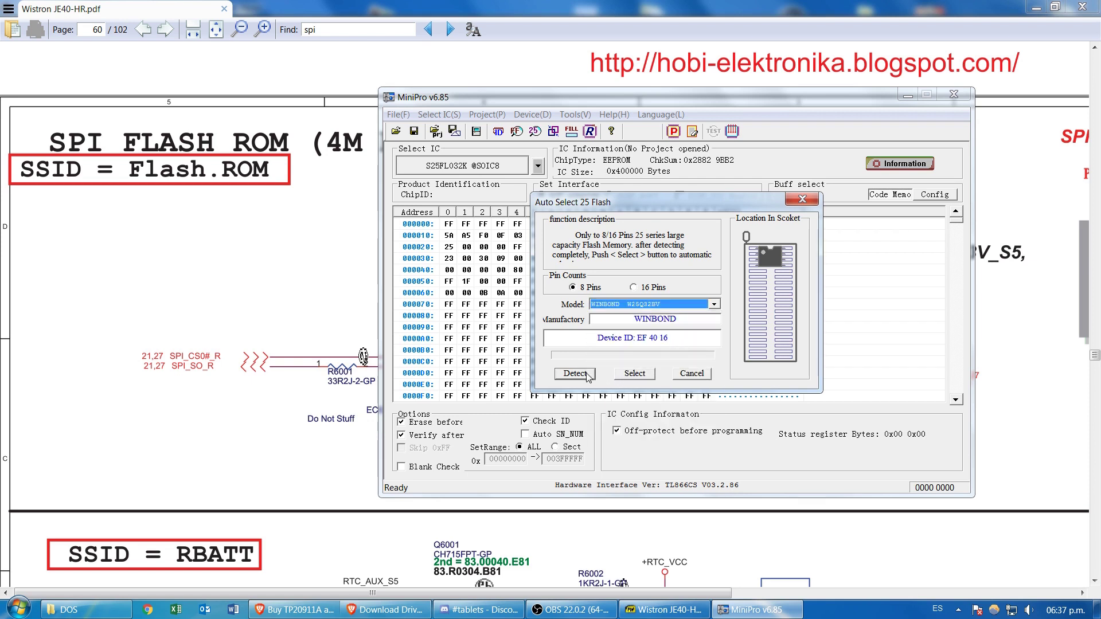
{"action": "left_click", "coordinate": [634, 373]}
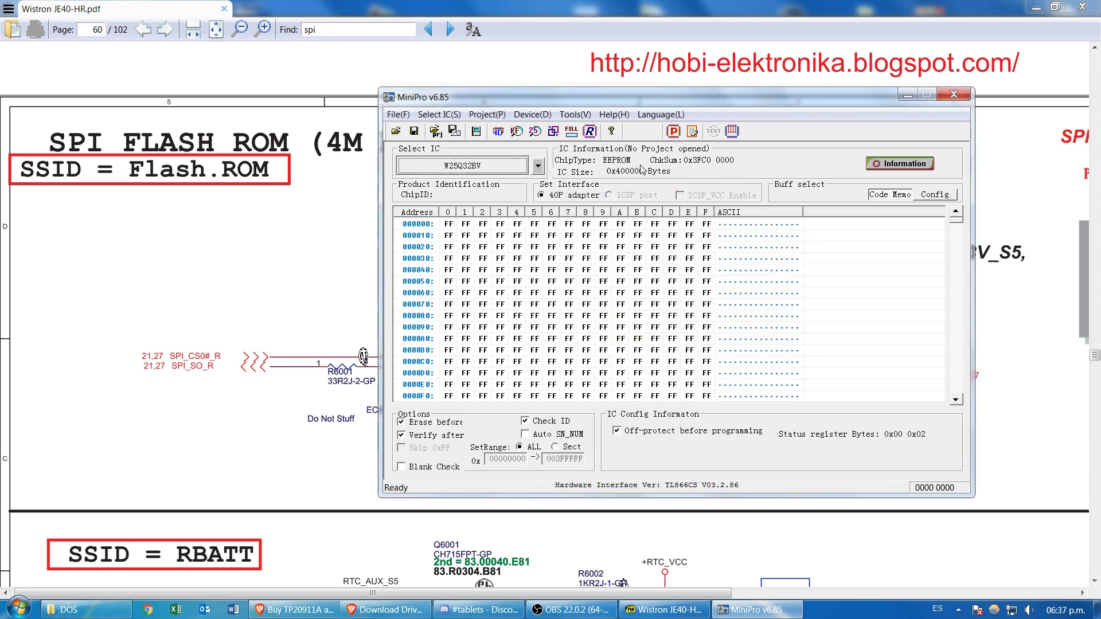
- Read the W25Q32BV chip's code memory and status register into the buffer, and close the read dialog
{"action": "left_click", "coordinate": [590, 131]}
{"action": "left_click", "coordinate": [599, 388]}
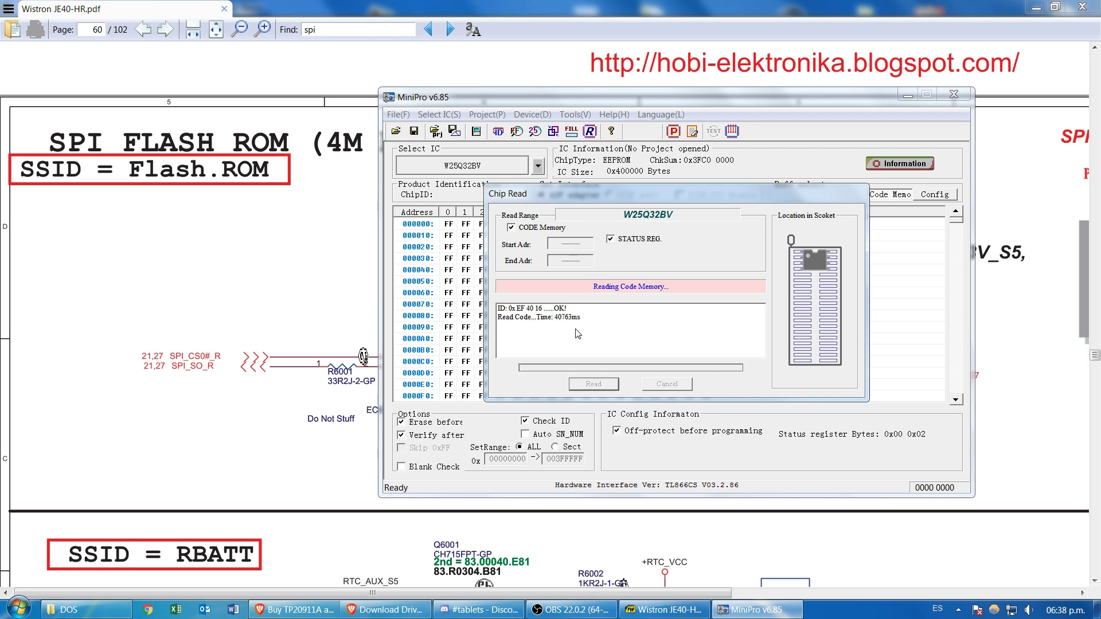
{"action": "left_click", "coordinate": [659, 385]}
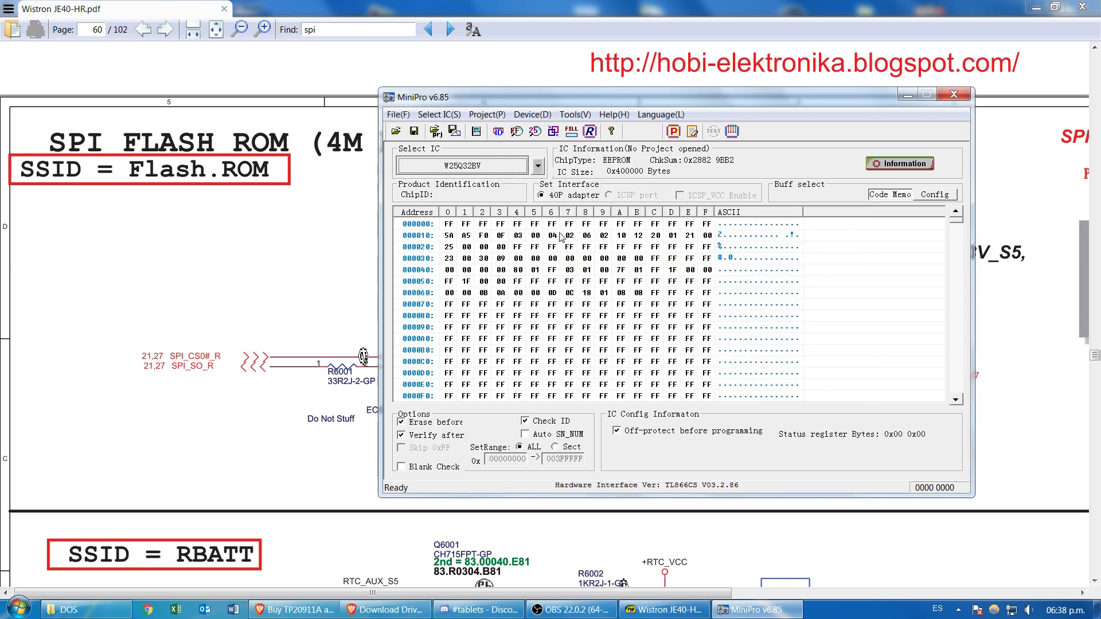
- Save the read code memory as a BIN file named BIOS ORIGINAL in the desktop's bios acer folder
{"action": "left_click", "coordinate": [414, 132]}
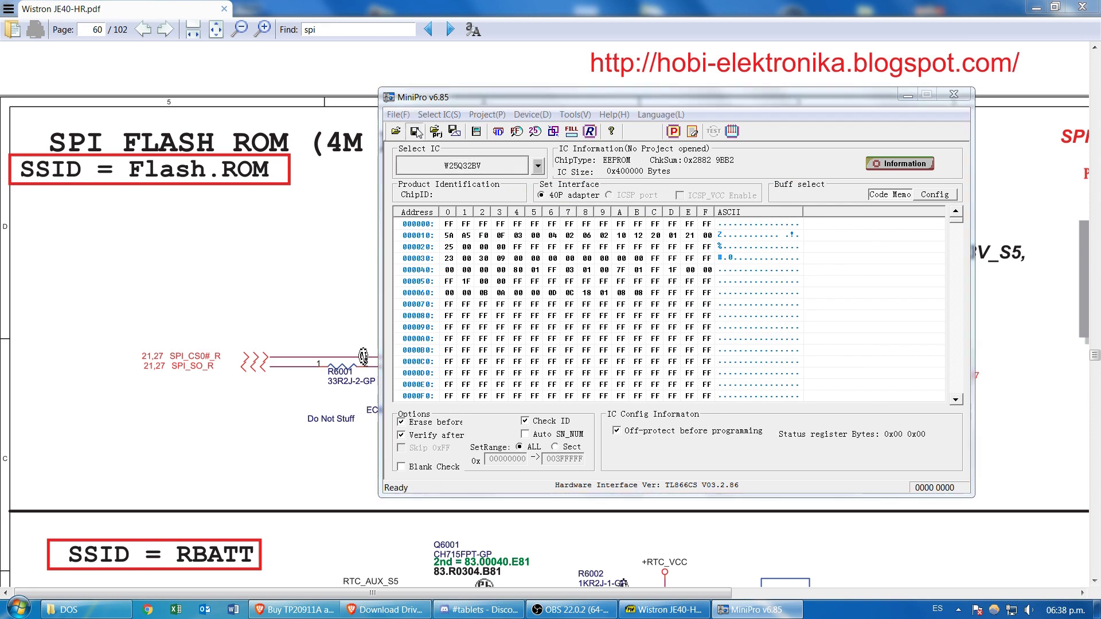
{"action": "left_click", "coordinate": [612, 230]}
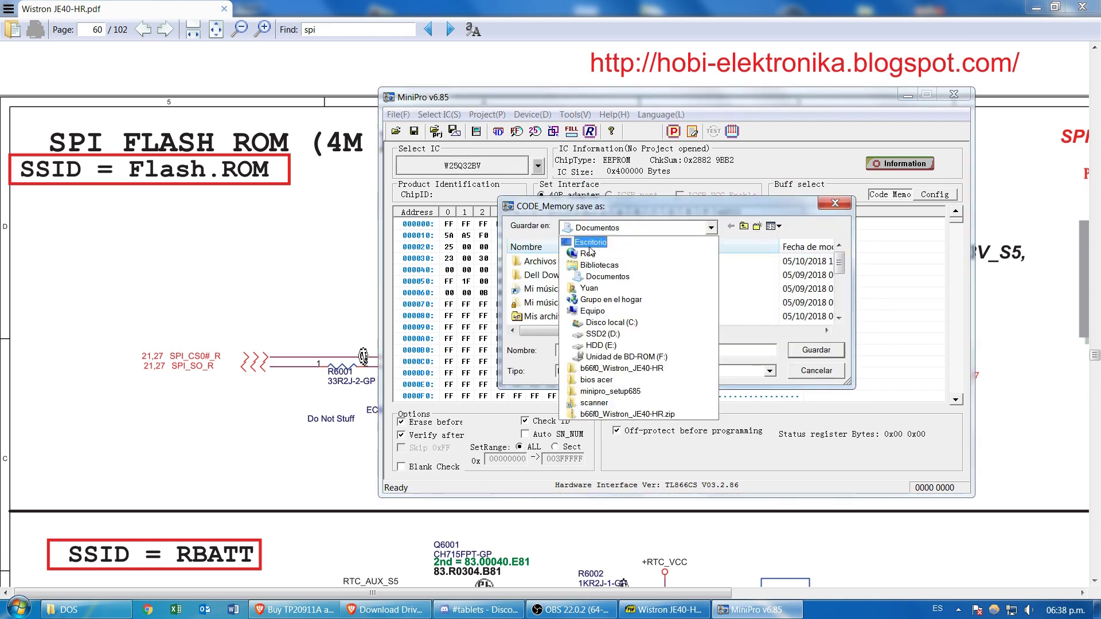
{"action": "left_click", "coordinate": [599, 244]}
{"action": "scroll", "coordinate": [639, 318], "scroll_direction": "down", "scroll_amount": 3}
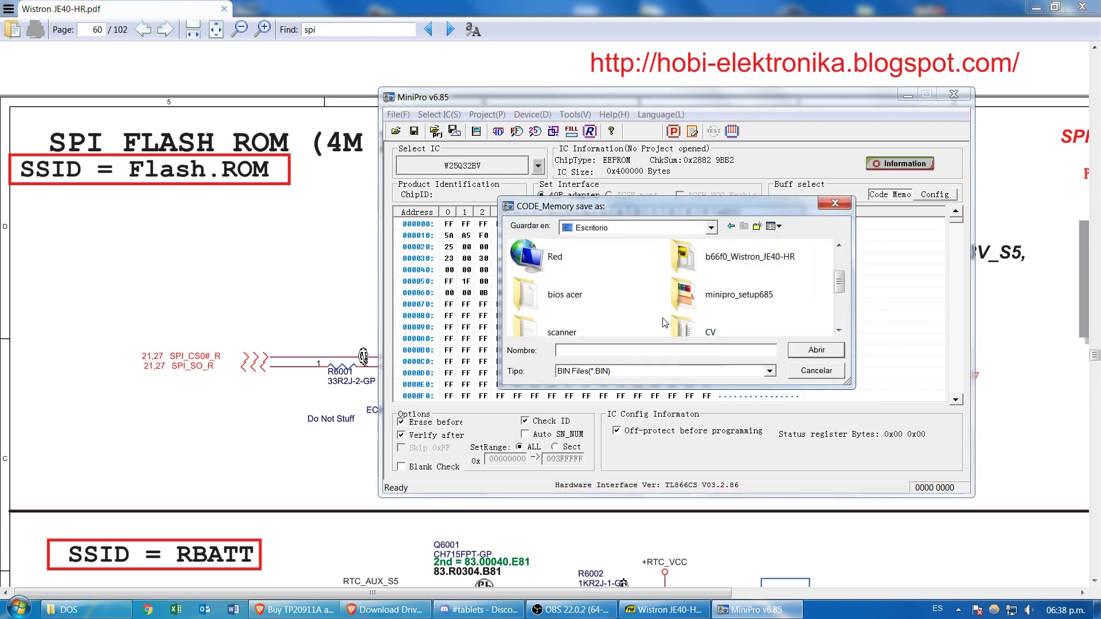
{"action": "double_click", "coordinate": [561, 262]}
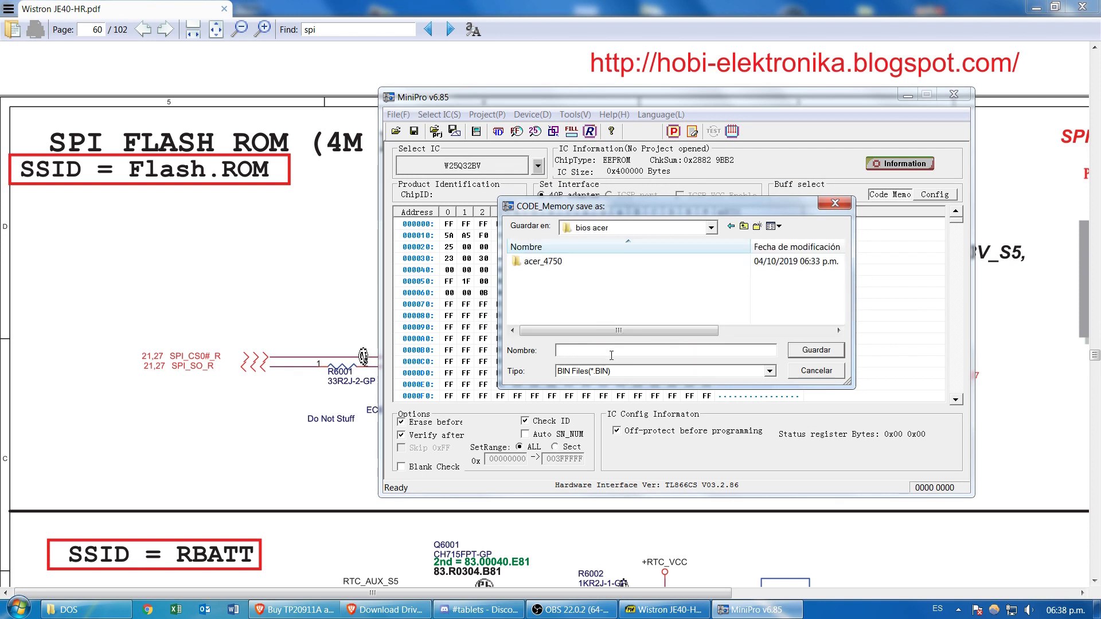
{"action": "type", "text": "BIOS ORIGINAL"}
{"action": "left_click", "coordinate": [803, 351]}
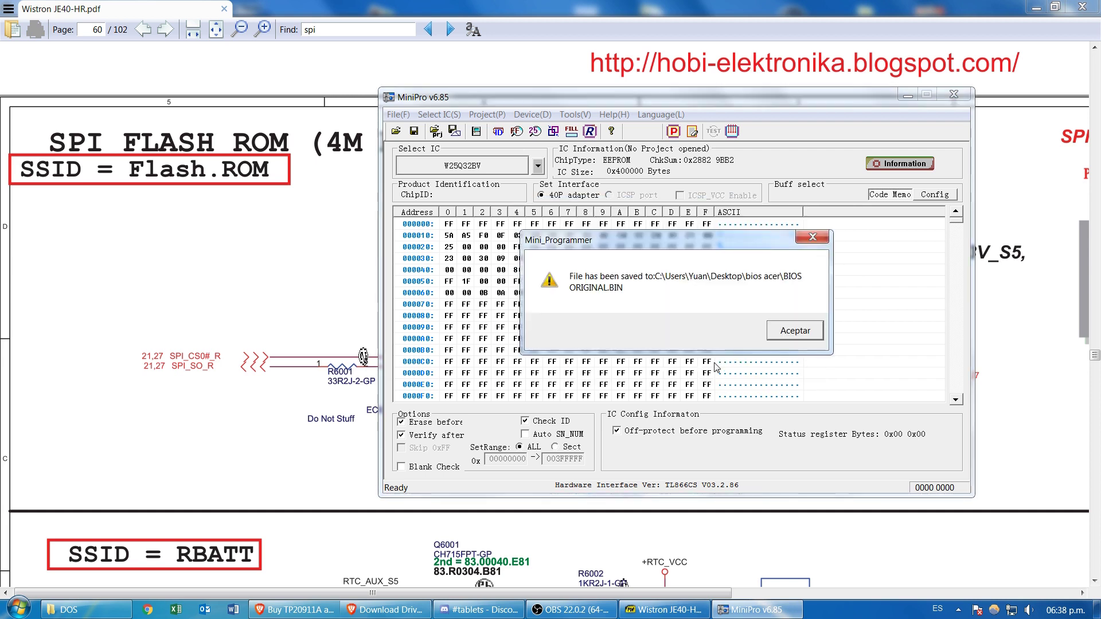
{"action": "left_click", "coordinate": [801, 337]}
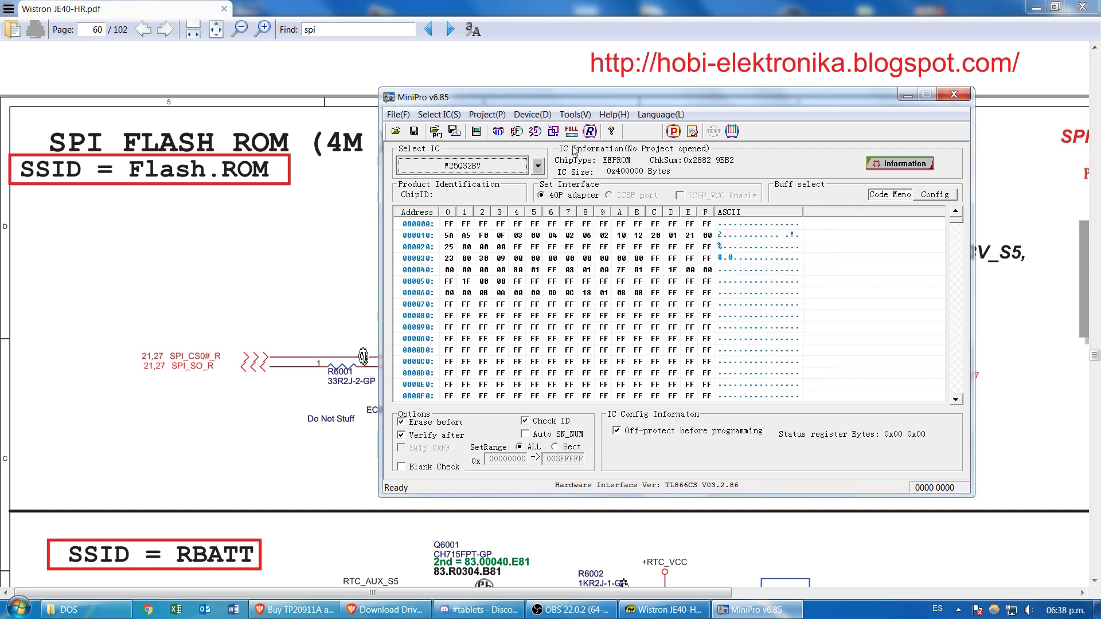
- Start loading a file into the buffer and browse to the DOS folder inside acer_4750
{"action": "left_click", "coordinate": [396, 131]}
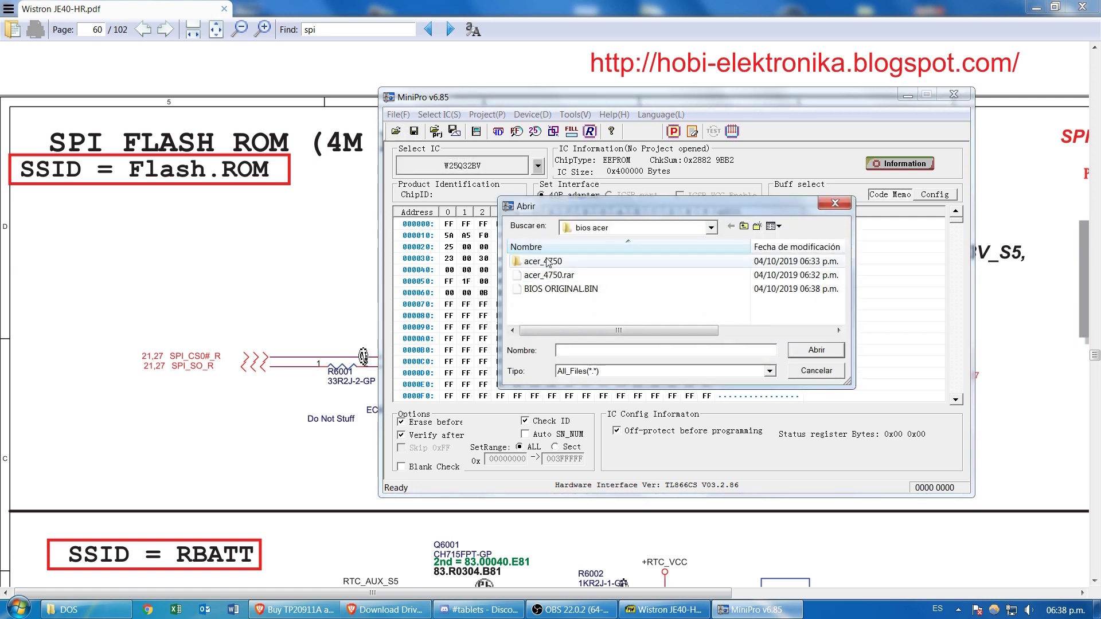
{"action": "double_click", "coordinate": [551, 262]}
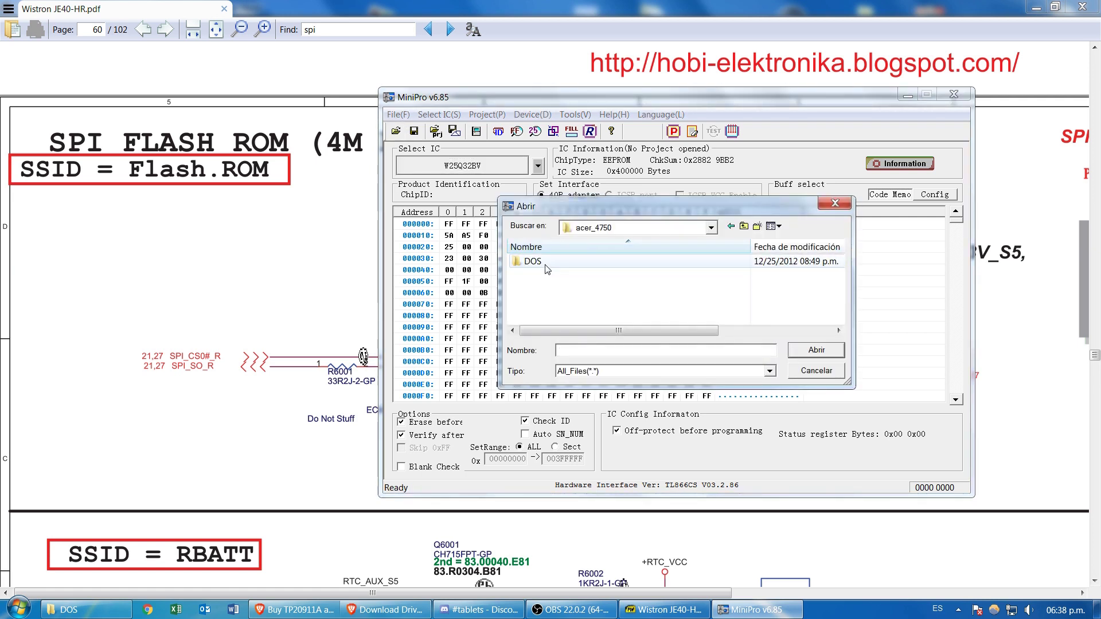
{"action": "double_click", "coordinate": [546, 262]}
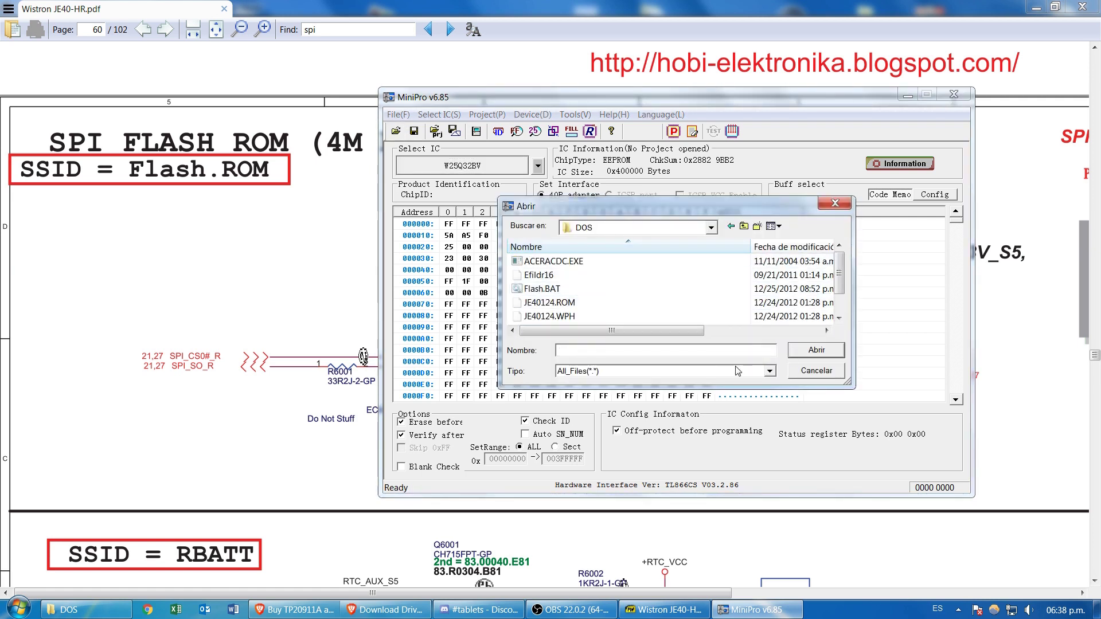
- Switch to Windows Explorer and compare the size of BIOS ORIGINAL.BIN with the files in acer_4750\DOS
{"action": "left_click", "coordinate": [86, 610]}
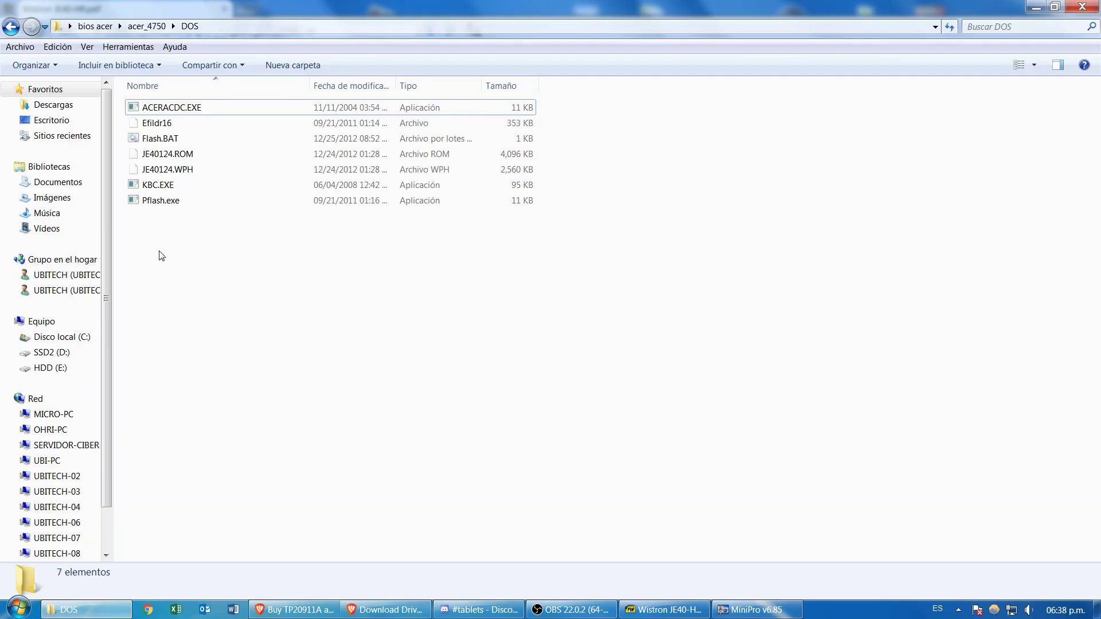
{"action": "left_click", "coordinate": [95, 26]}
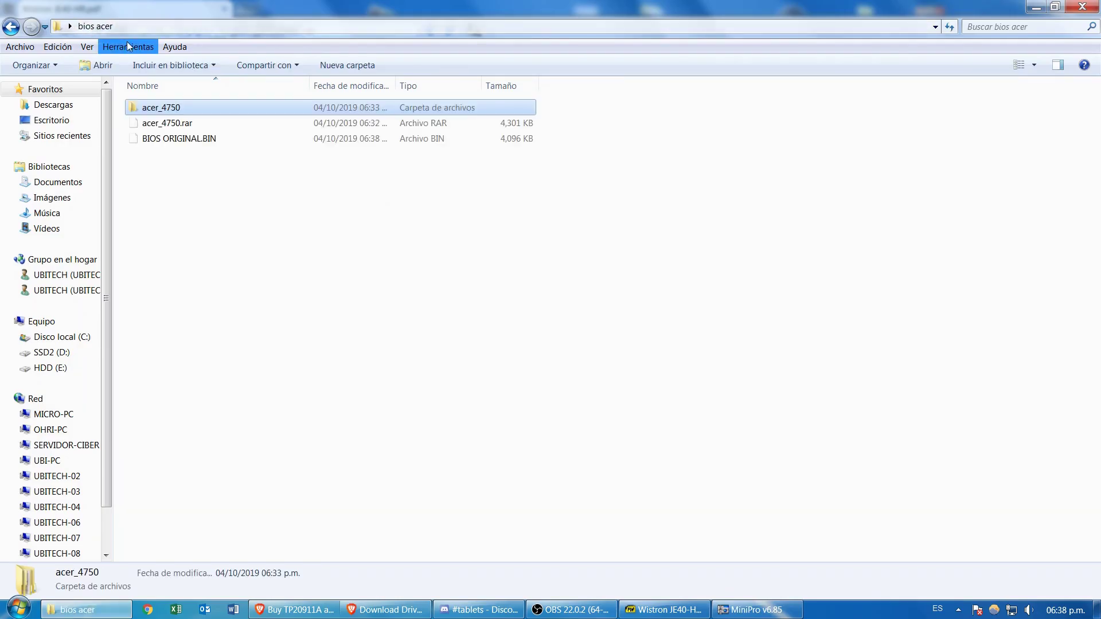
{"action": "left_click", "coordinate": [186, 141]}
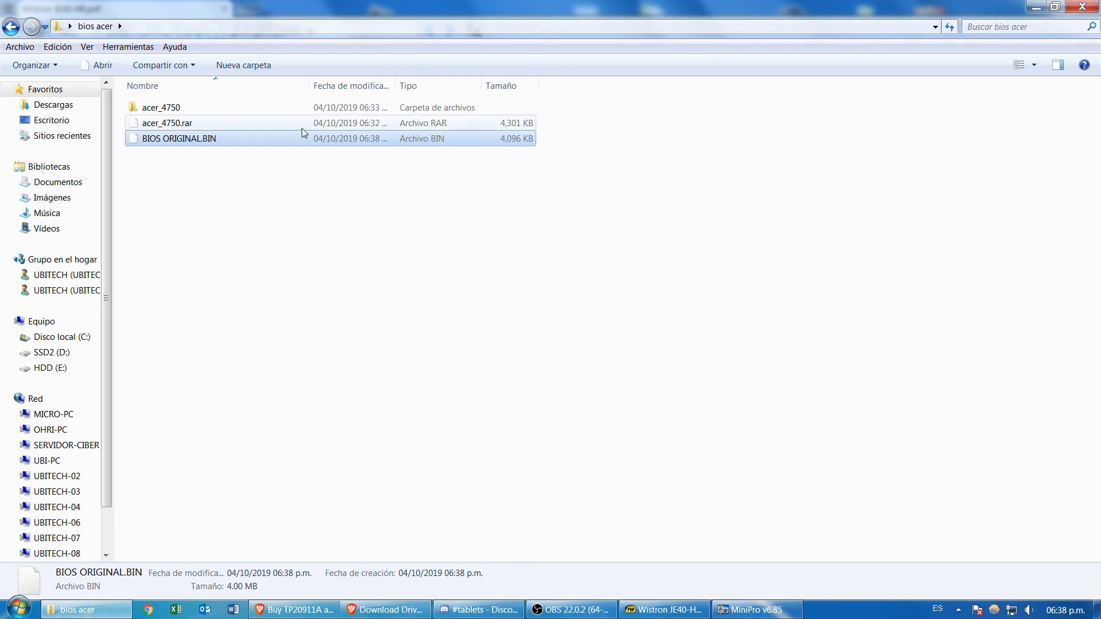
{"action": "double_click", "coordinate": [175, 108]}
{"action": "double_click", "coordinate": [175, 108]}
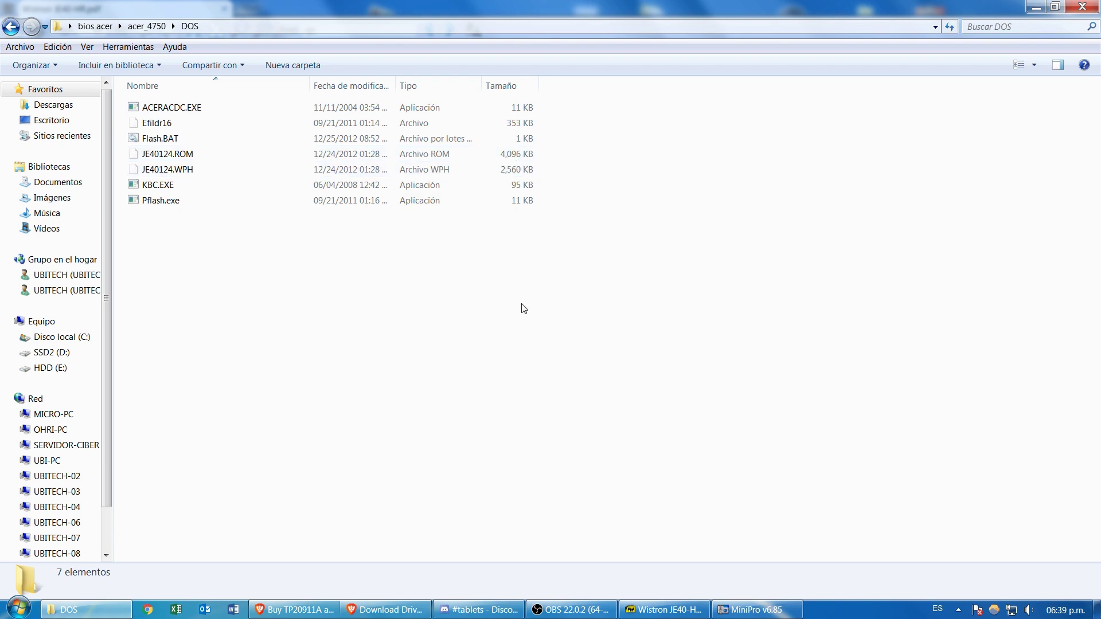
- Switch back to MiniPro and load JE40124.ROM from the DOS folder into the buffer with the offered load options
{"action": "left_click", "coordinate": [720, 605]}
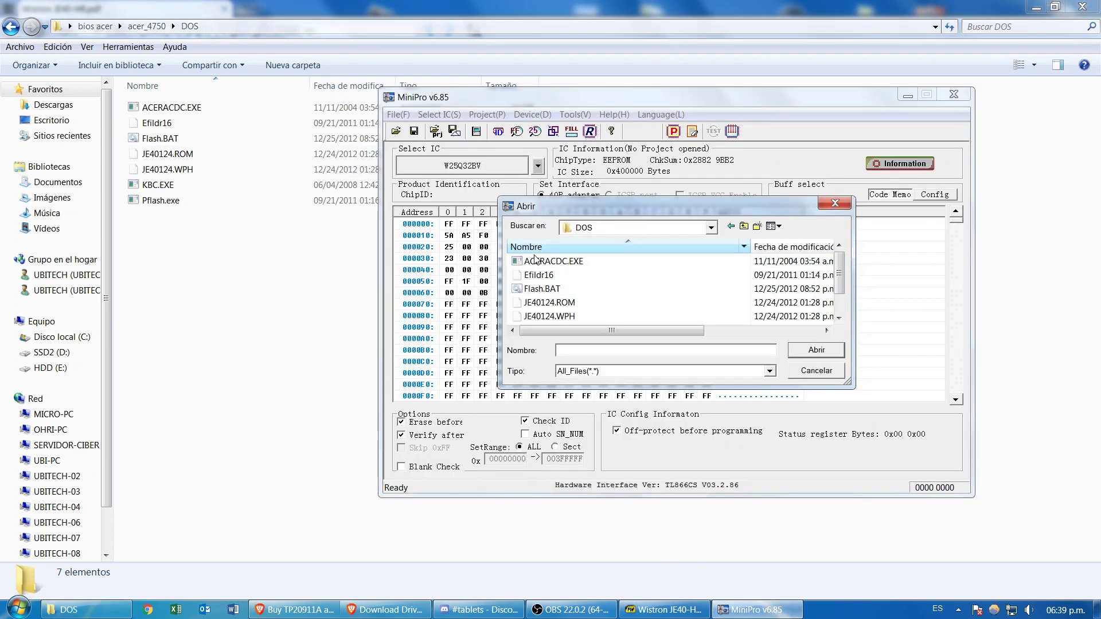
{"action": "left_click", "coordinate": [564, 303]}
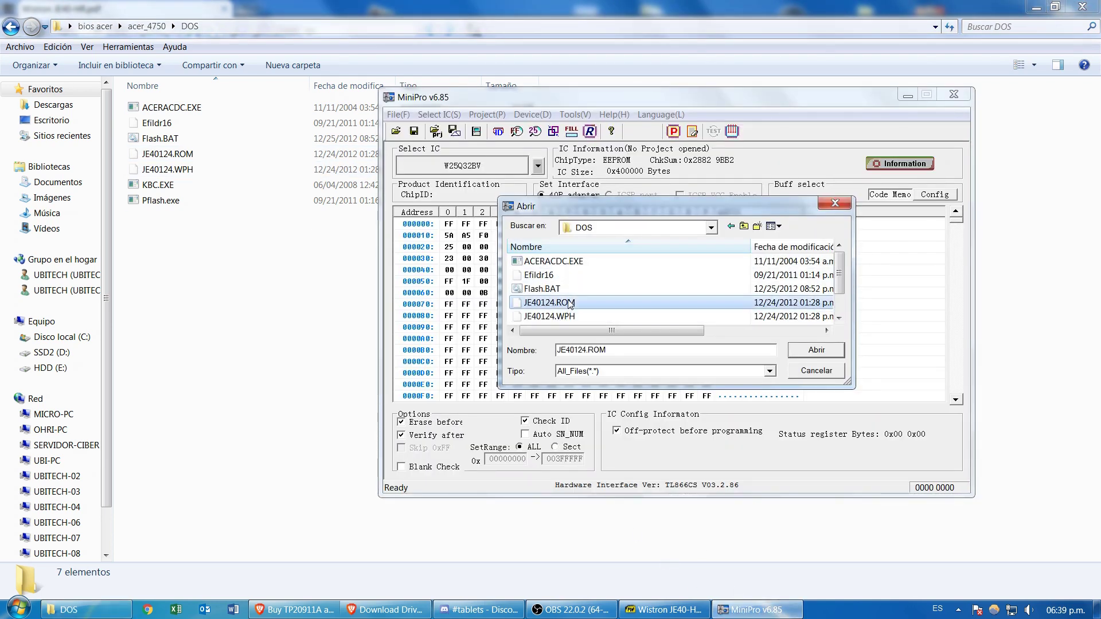
{"action": "left_click", "coordinate": [814, 351]}
{"action": "left_click", "coordinate": [682, 355]}
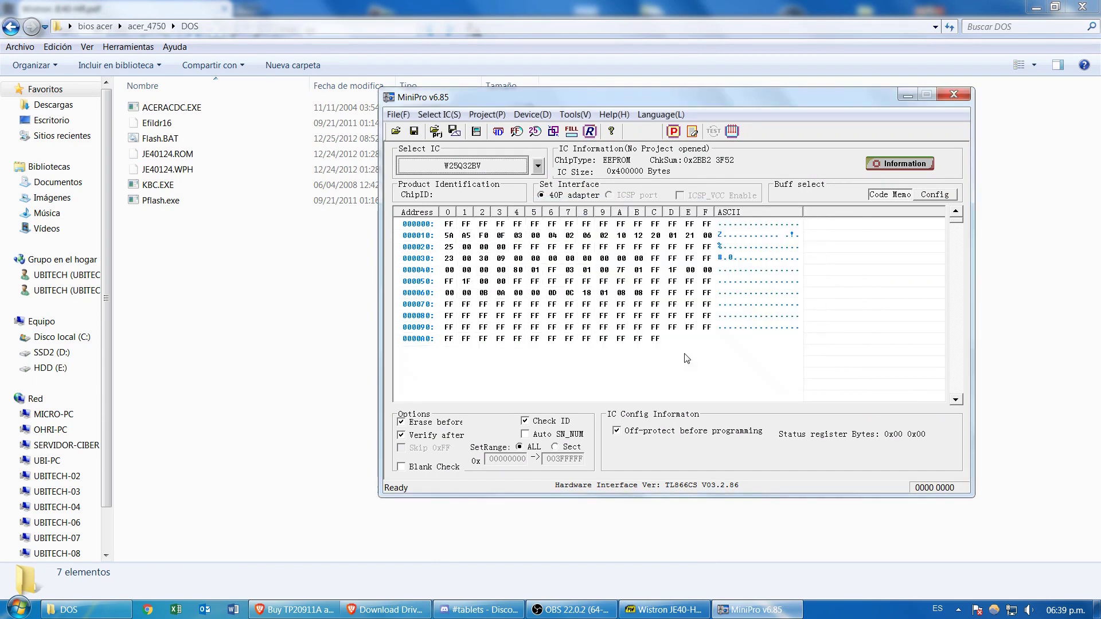
- Program the loaded ROM into the W25Q32BV chip, including code memory and status register, and close the programming dialog
{"action": "left_click", "coordinate": [672, 131]}
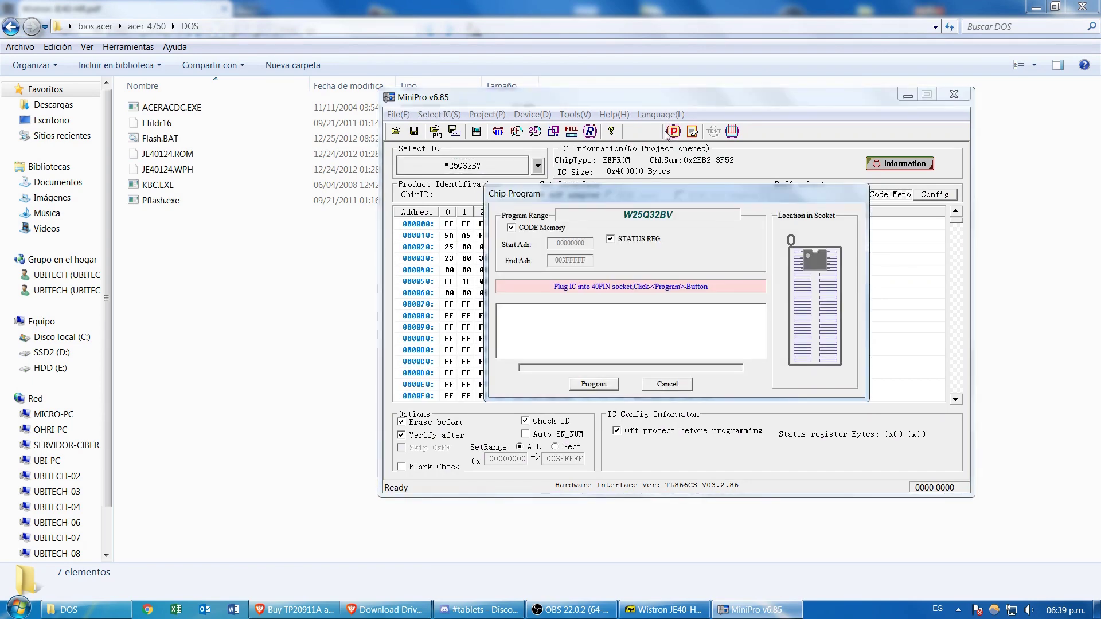
{"action": "left_click", "coordinate": [606, 387]}
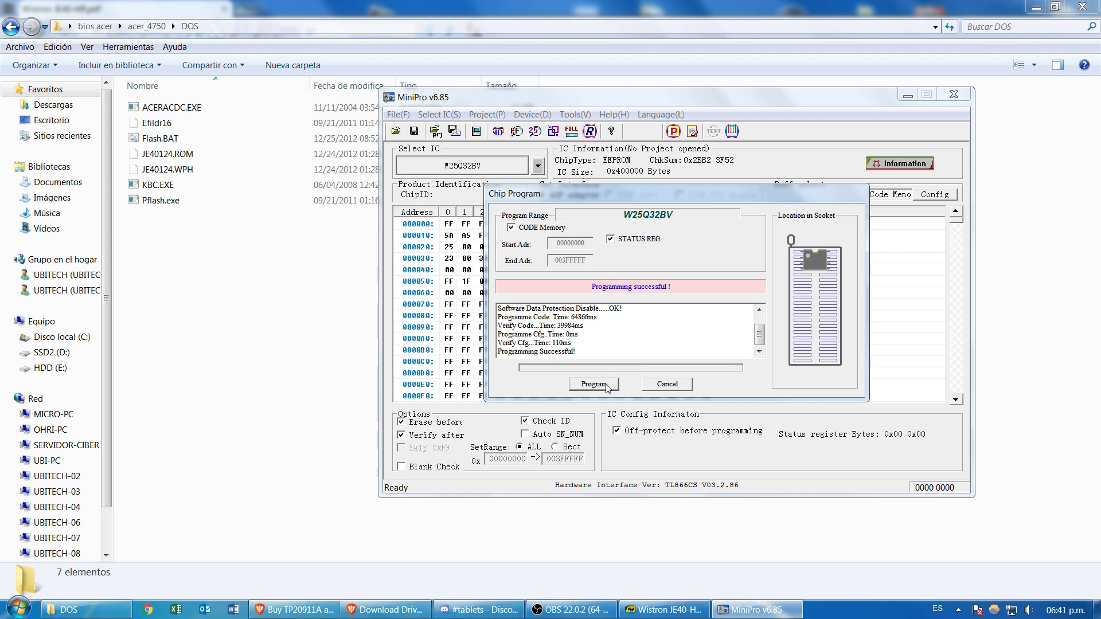
{"action": "left_click", "coordinate": [669, 387]}
{"action": "left_click", "coordinate": [669, 386]}
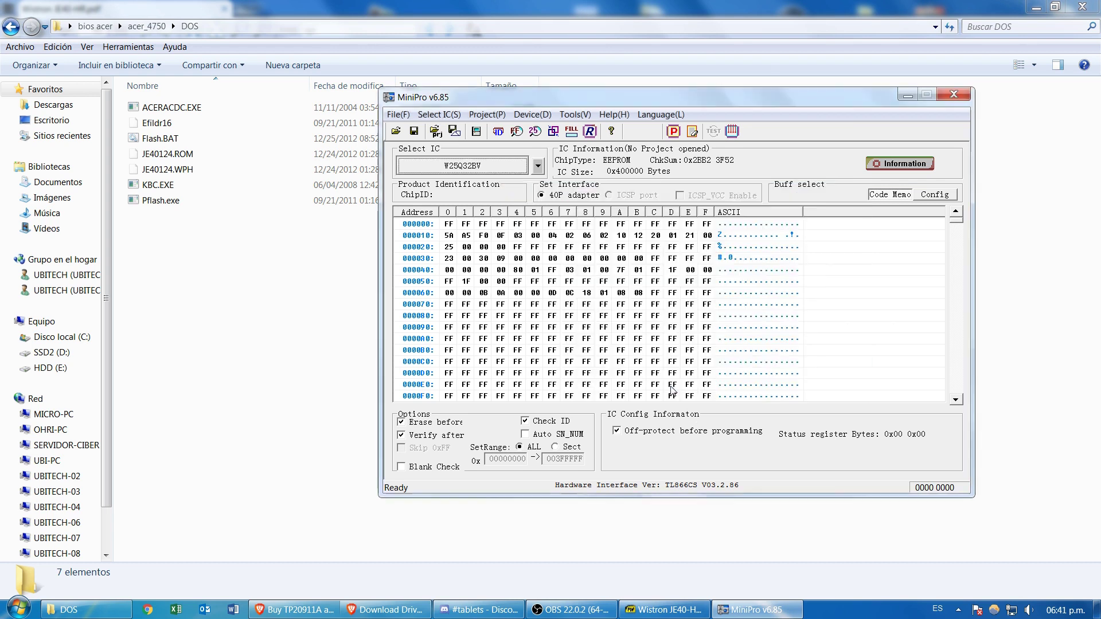